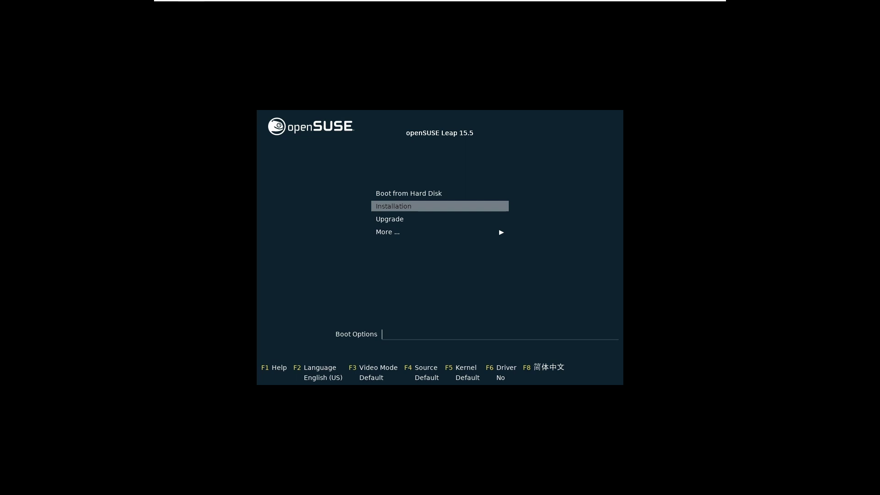
# - Set the boot menu language to Deutsch
pyautogui.press('Down')
pyautogui.press('Up')
pyautogui.press('F2')
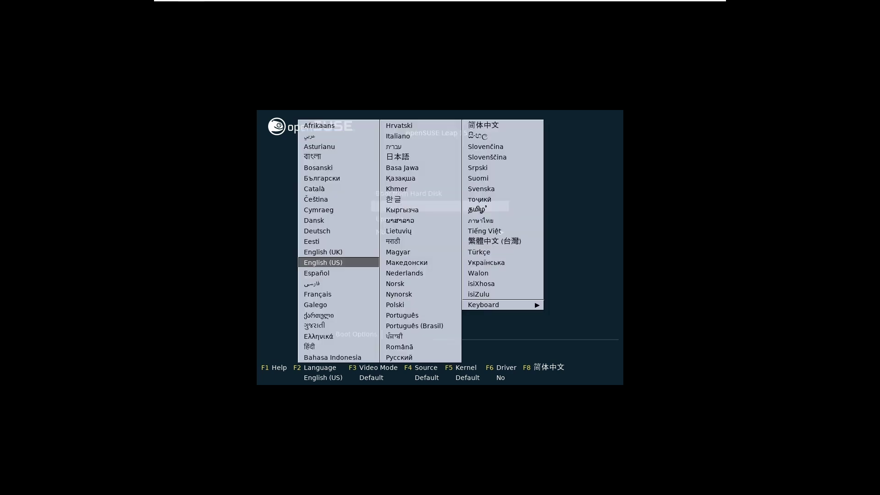
pyautogui.press('Up')
pyautogui.press('Up')
pyautogui.press('Up')
pyautogui.press('Return')
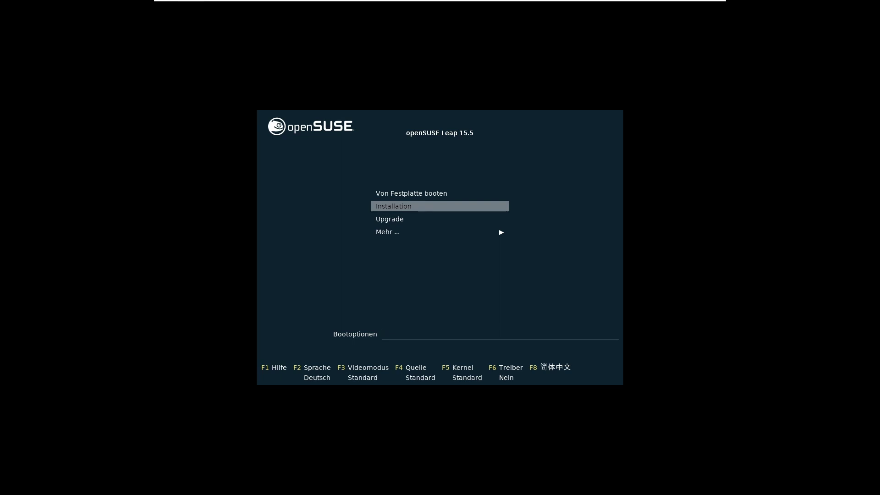
# - Examine the kernel options and the additional boot entries under Mehr
pyautogui.press('F5')
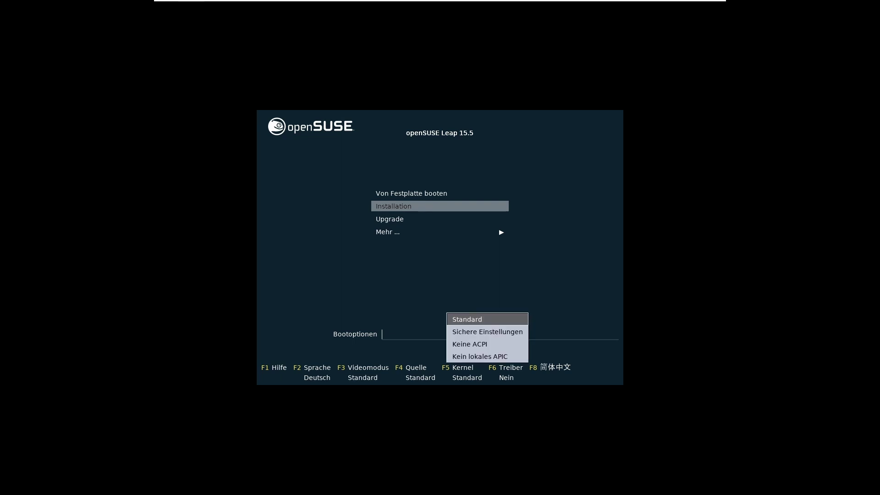
pyautogui.press('Escape')
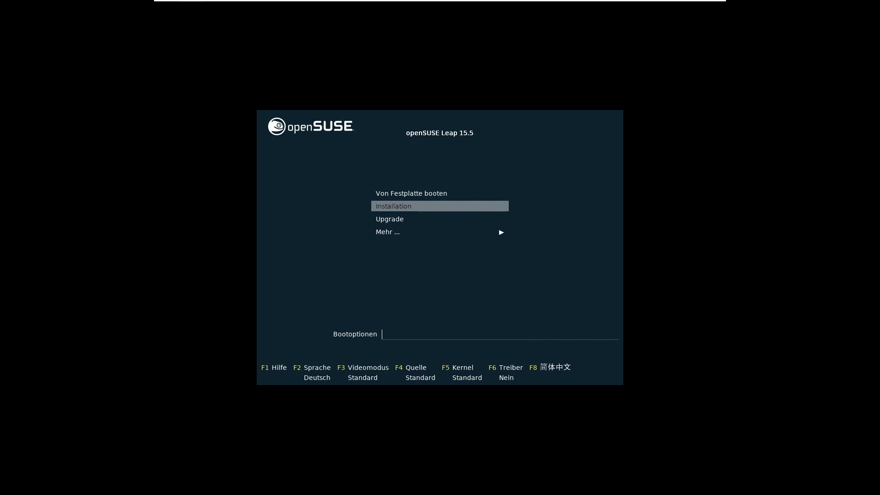
pyautogui.press('Down')
pyautogui.press('Down')
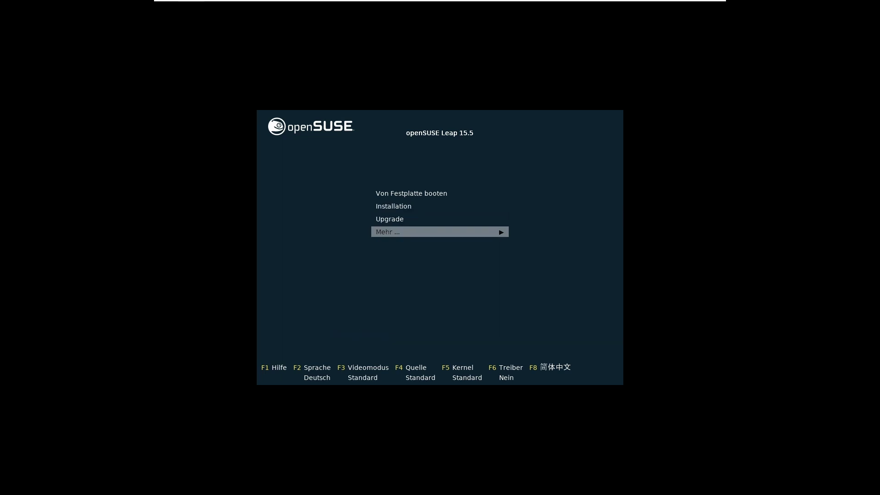
pyautogui.press('Return')
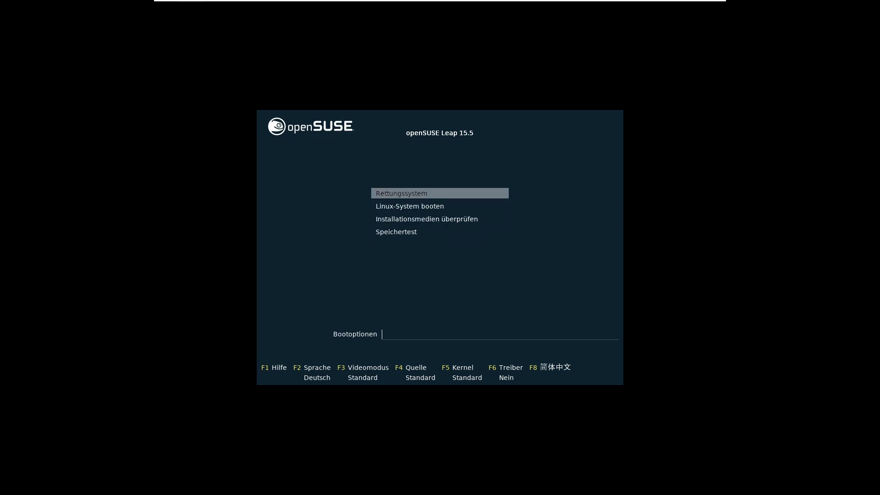
pyautogui.press('Down')
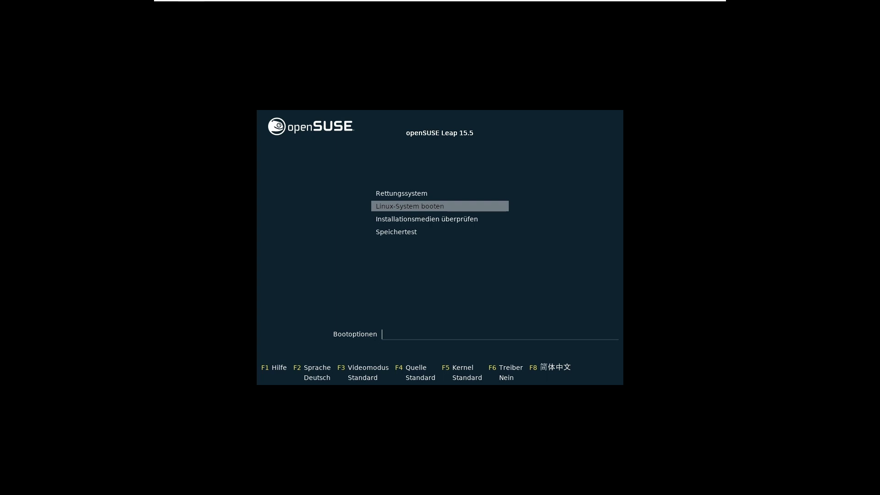
pyautogui.press('Down')
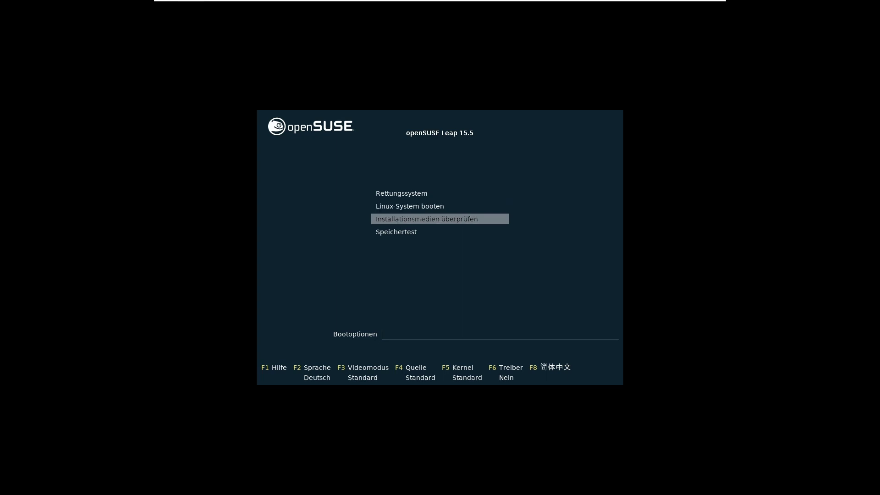
pyautogui.press('Down')
pyautogui.press('Escape')
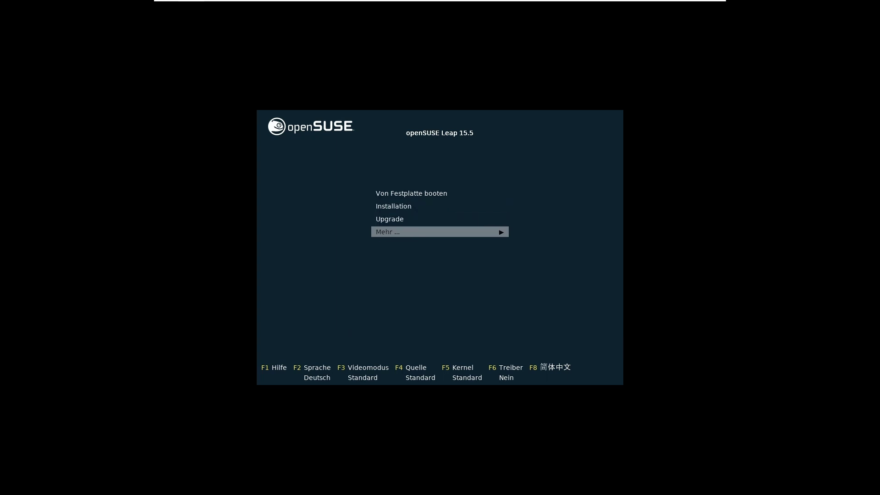
# - Boot the Installation entry to start the openSUSE Leap 15.5 installer
pyautogui.press('Up')
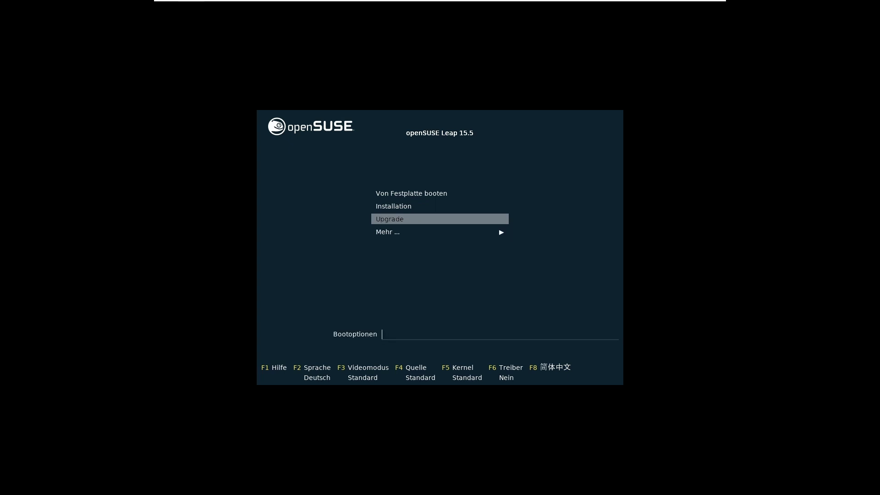
pyautogui.press('Up')
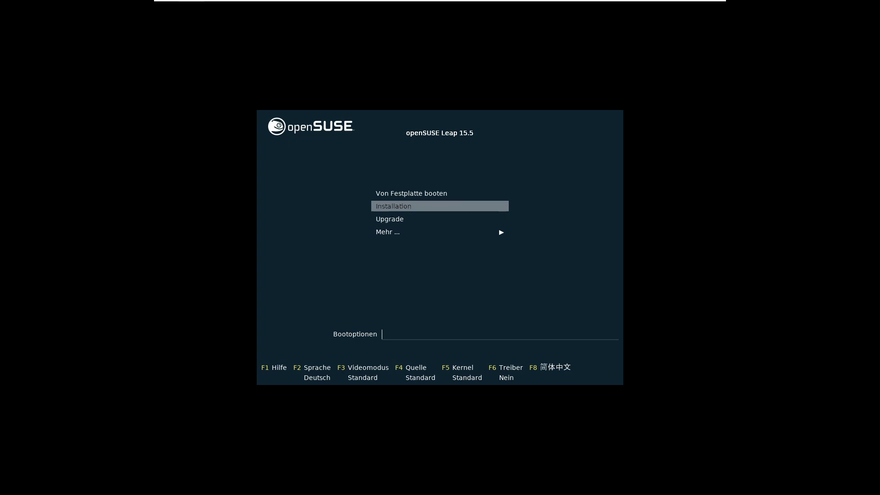
pyautogui.press('Up')
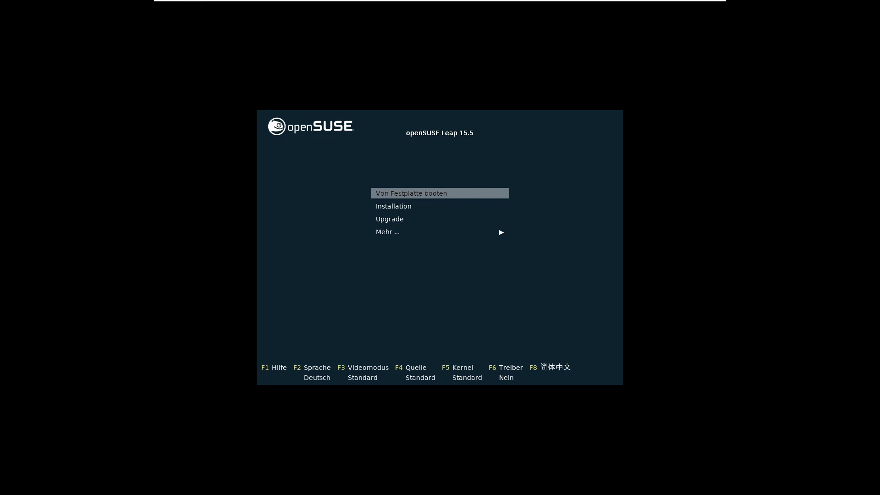
pyautogui.press('Down')
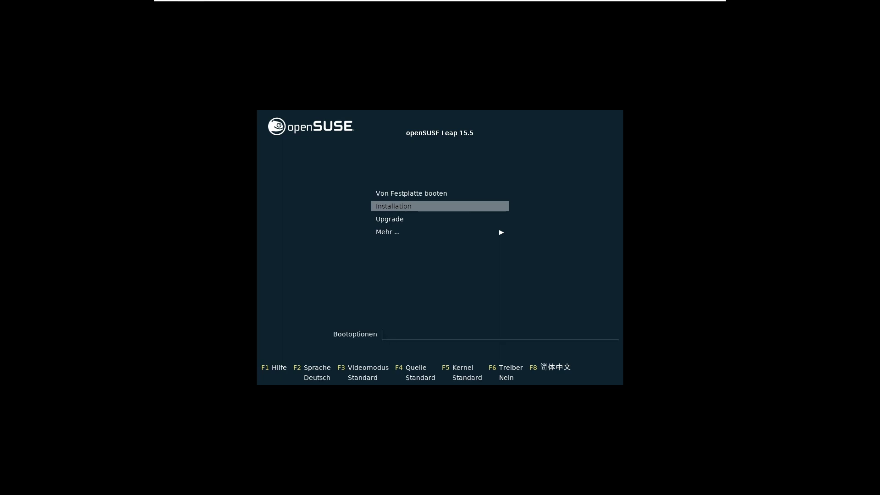
pyautogui.press('Return')
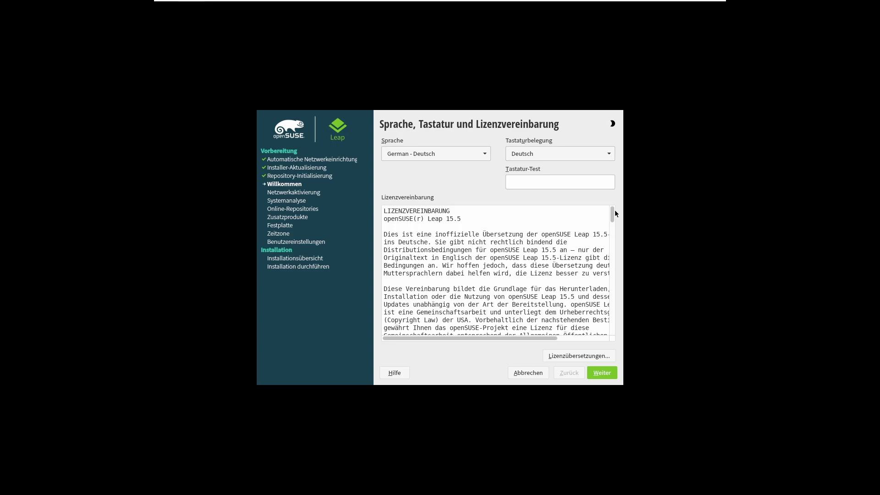
# - Review the licence agreement, keep German - Deutsch as language and Deutsch as keyboard layout, and continue the setup
pyautogui.moveTo(612, 216); pyautogui.dragTo(623, 270)
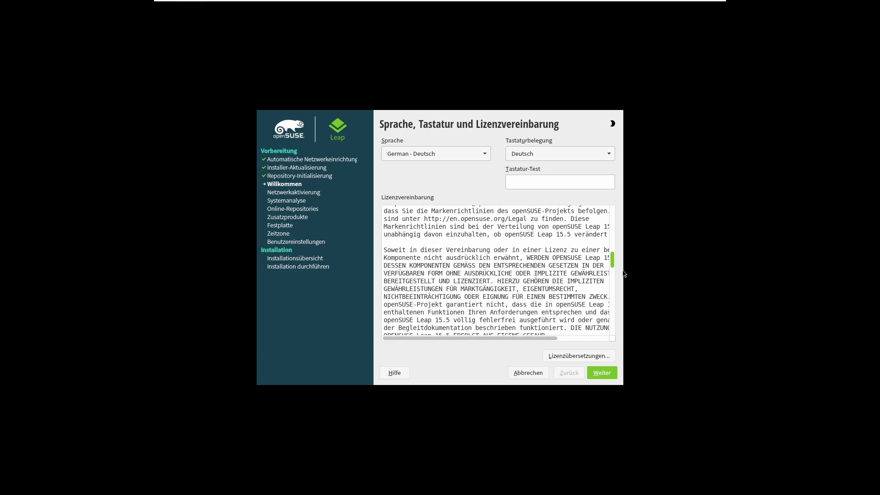
pyautogui.moveTo(614, 314); pyautogui.dragTo(614, 317)
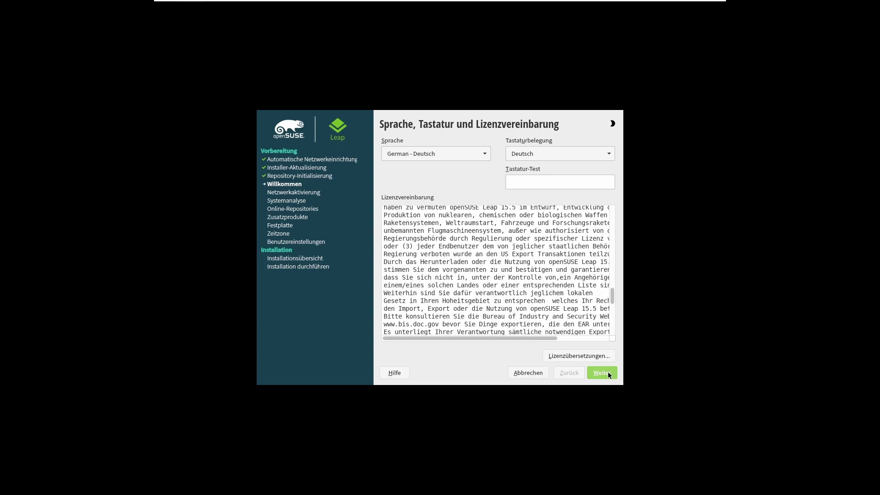
pyautogui.click(555, 156)
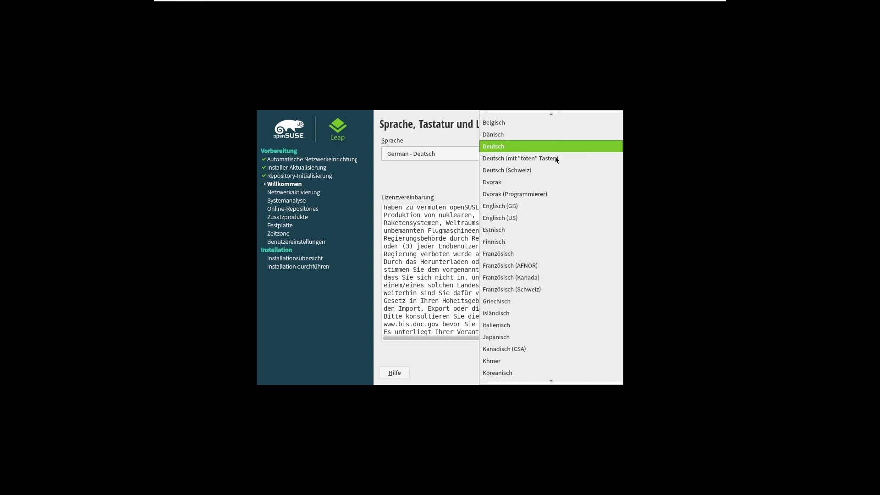
pyautogui.click(565, 148)
pyautogui.click(425, 151)
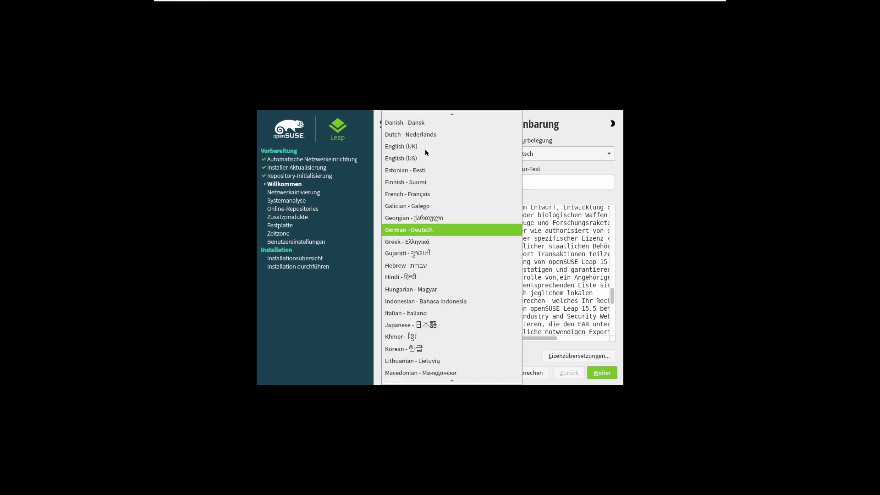
pyautogui.click(417, 229)
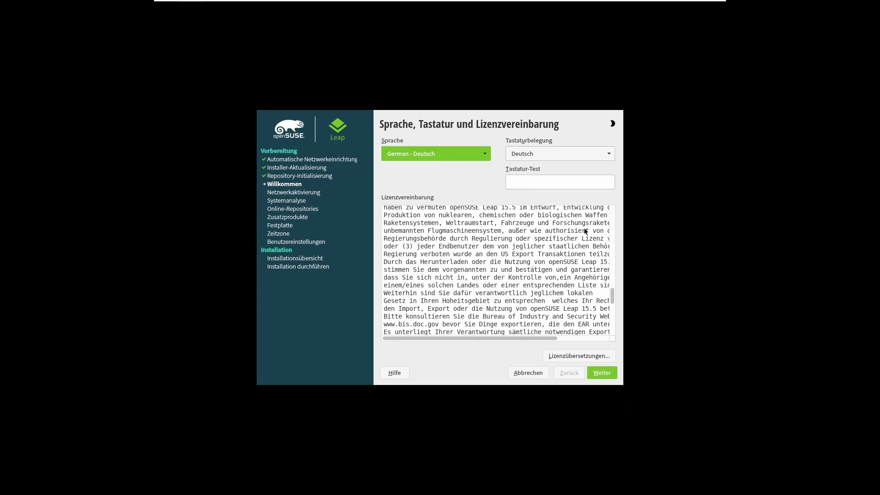
pyautogui.click(585, 186)
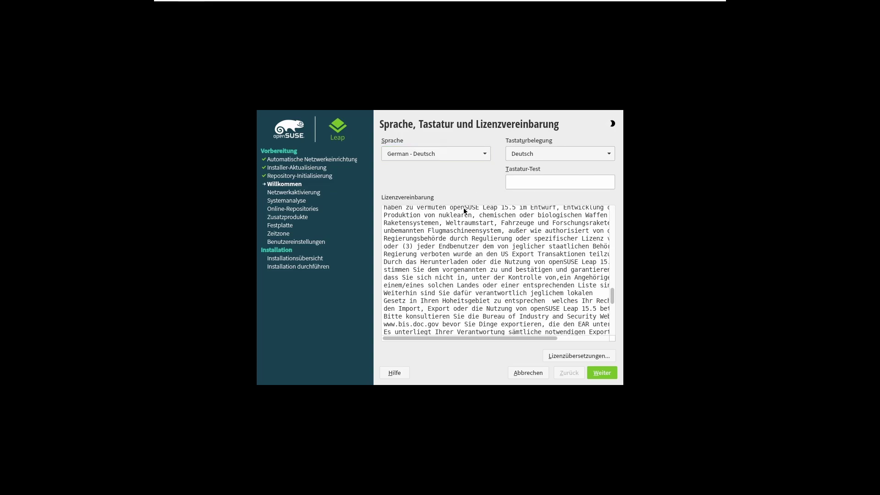
pyautogui.click(601, 373)
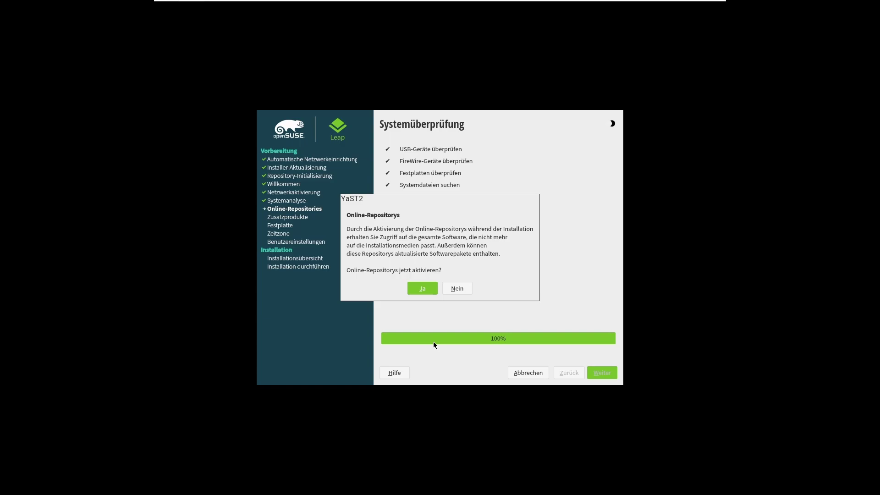
# - Decline the online repositories and choose Desktop mit KDE-Plasma as the system role
pyautogui.click(458, 288)
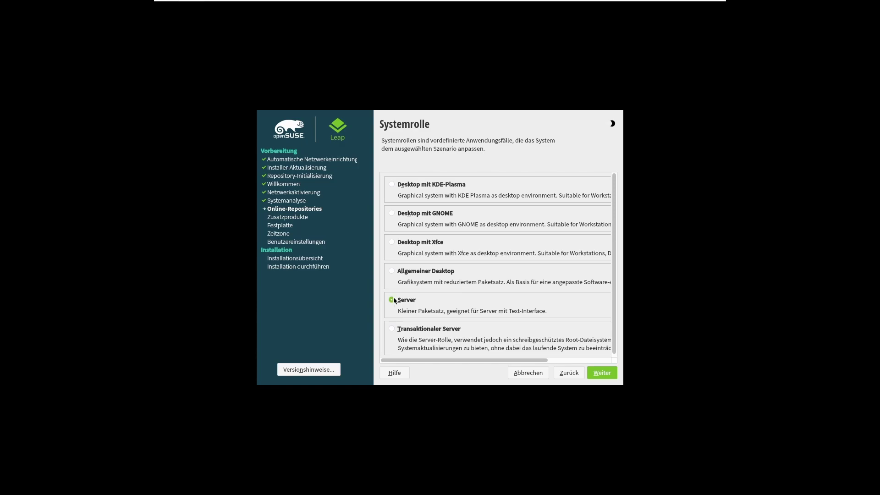
pyautogui.click(406, 272)
pyautogui.click(397, 184)
pyautogui.click(595, 371)
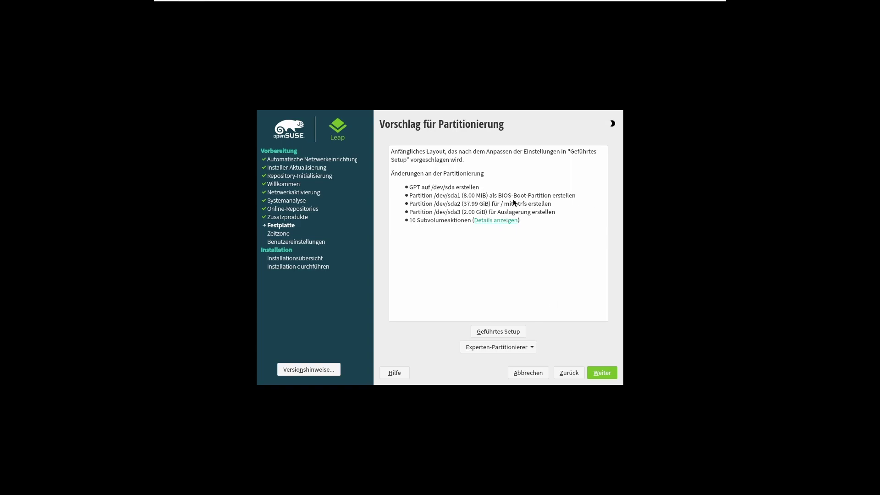
# - Accept the proposed partitioning and the time zone Deutschland in the region Europa
pyautogui.click(525, 203)
pyautogui.click(601, 373)
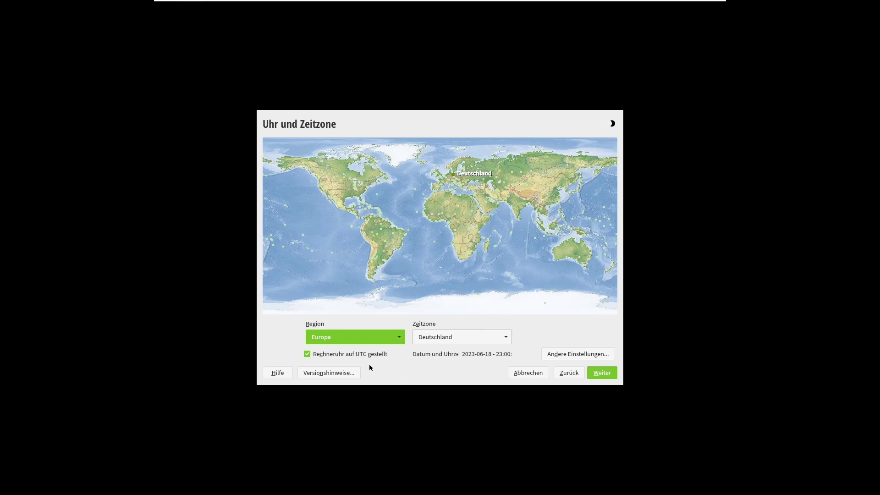
pyautogui.press('Tab')
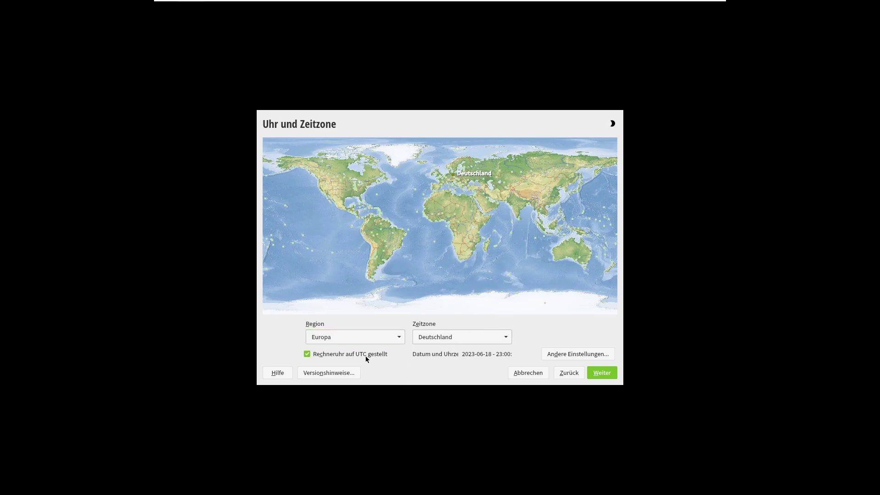
pyautogui.click(596, 369)
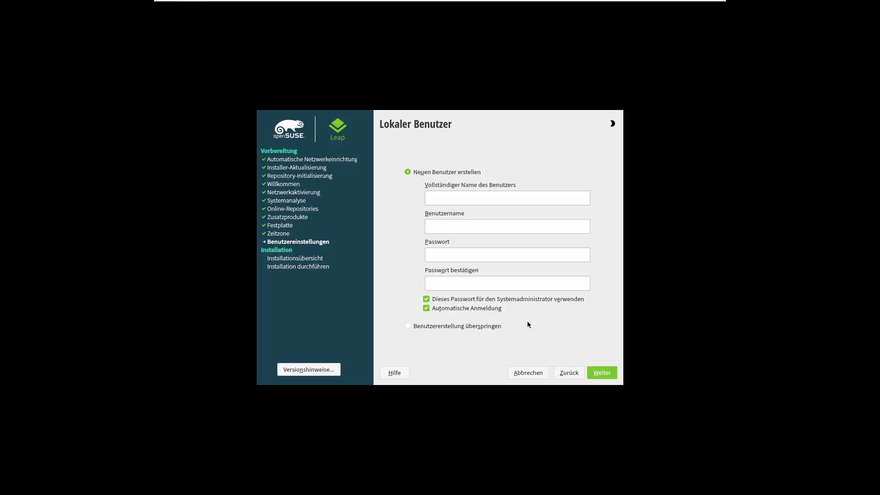
# - Enter linuxwindowsmachilfe as the new local user's full name and username, and fill in and confirm the account password
pyautogui.write('linuxwindowsmachilfe')
pyautogui.press('Tab')
pyautogui.press('Tab')
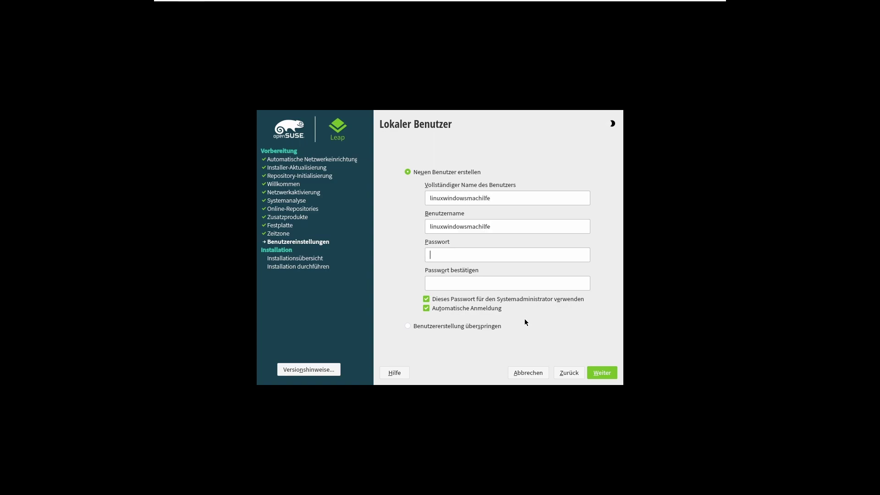
pyautogui.write('******')
pyautogui.press('Tab')
pyautogui.write('******')
pyautogui.click(540, 298)
pyautogui.click(524, 300)
pyautogui.click(524, 299)
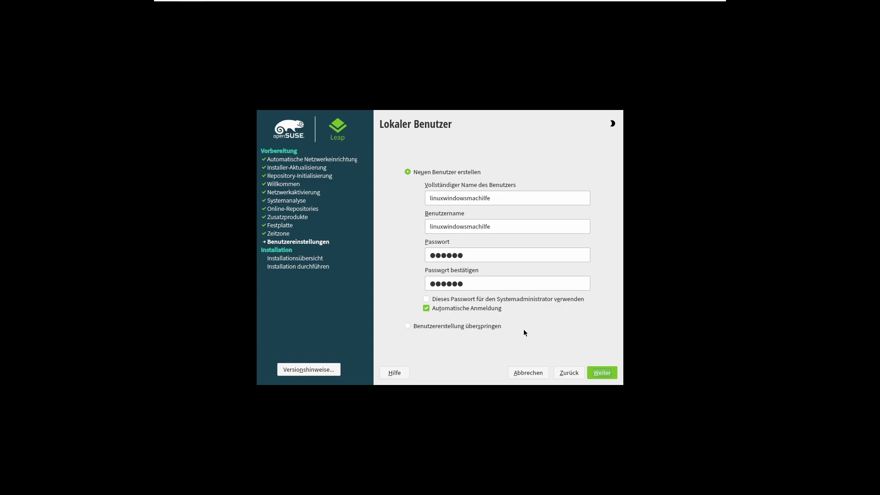
pyautogui.click(490, 298)
pyautogui.click(490, 326)
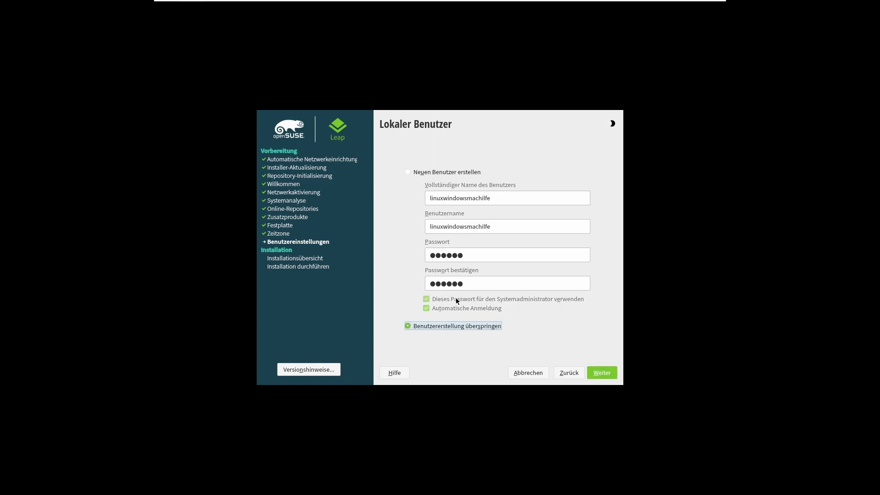
pyautogui.click(427, 173)
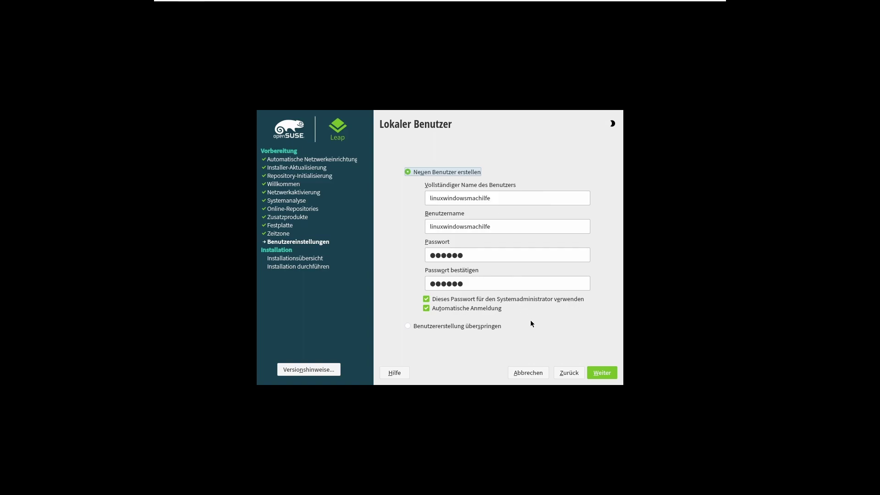
# - Submit the local user settings and agree to use the simple password anyway
pyautogui.click(602, 371)
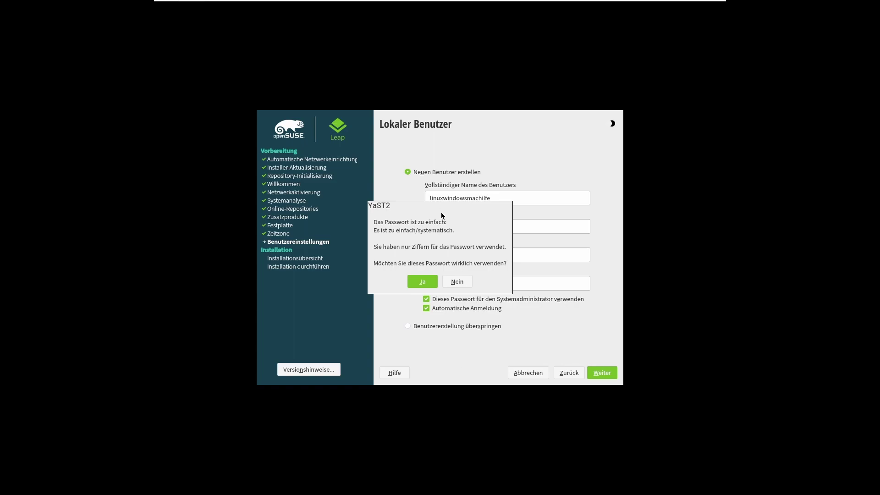
pyautogui.click(422, 282)
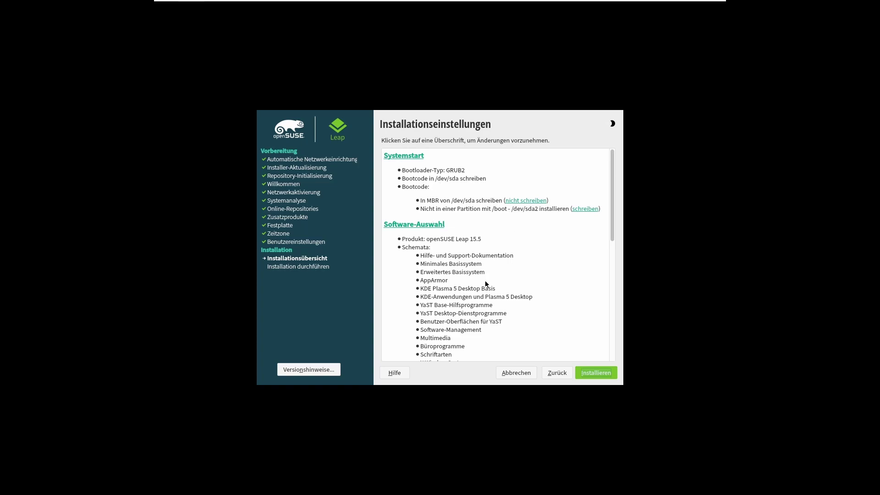
# - Open the Systemstart settings and explore the bootloader types Nicht verwaltet and GRUB2 für EFI, cancelling the unmanaged choice and keeping GRUB2
pyautogui.scroll(-1, 614, 224)
pyautogui.scroll(1, 614, 222)
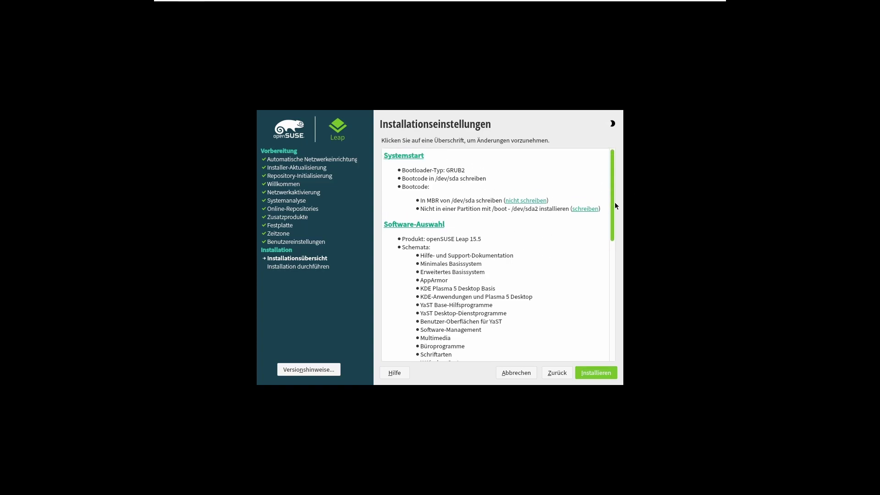
pyautogui.click(412, 156)
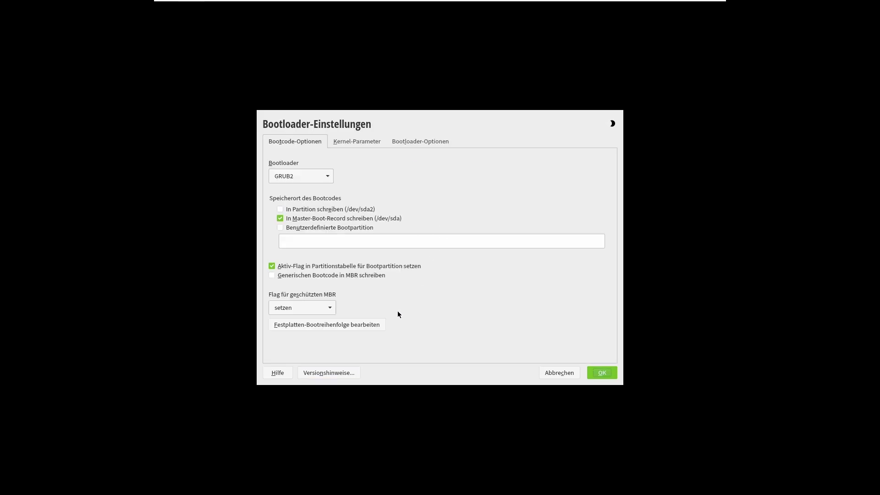
pyautogui.click(293, 176)
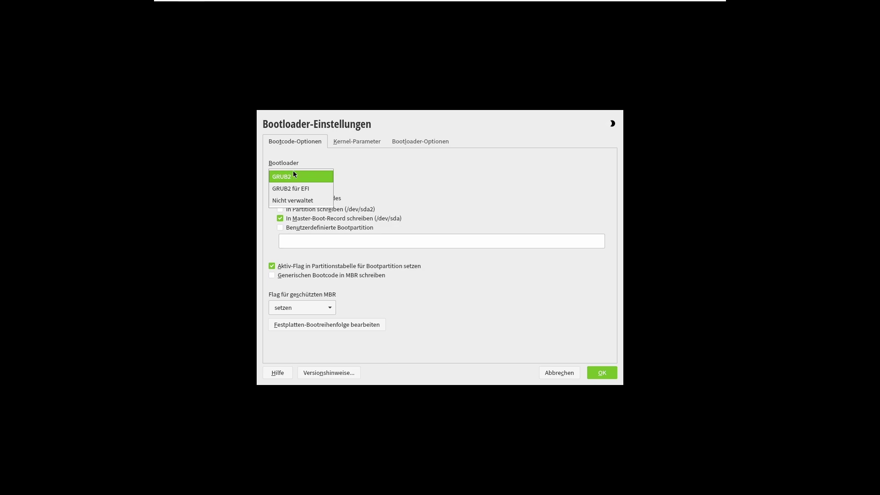
pyautogui.click(301, 198)
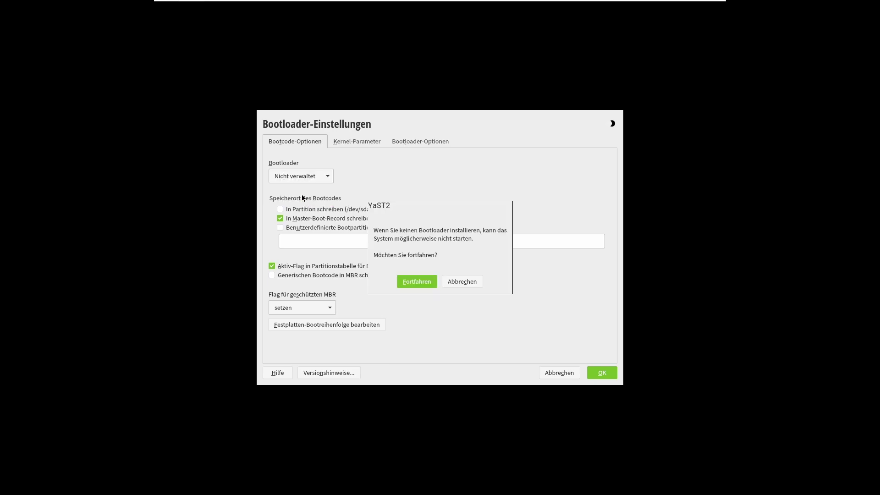
pyautogui.click(476, 284)
pyautogui.click(321, 180)
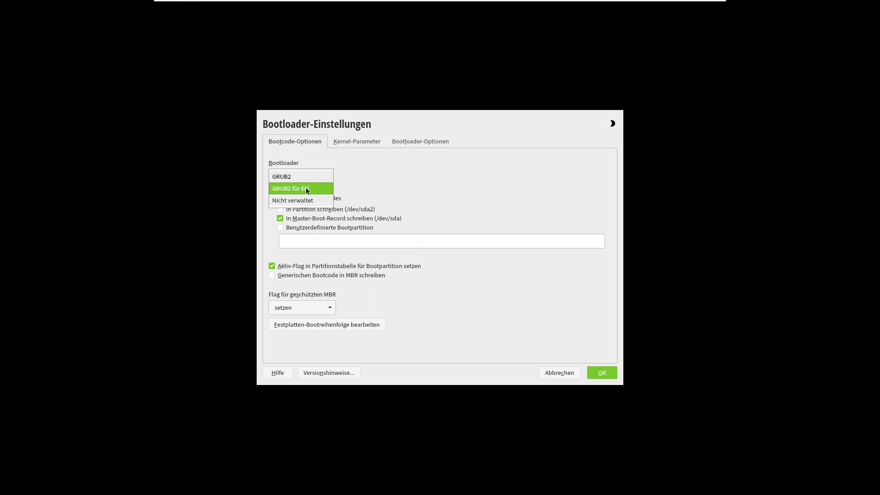
pyautogui.click(306, 188)
pyautogui.click(317, 173)
pyautogui.click(311, 164)
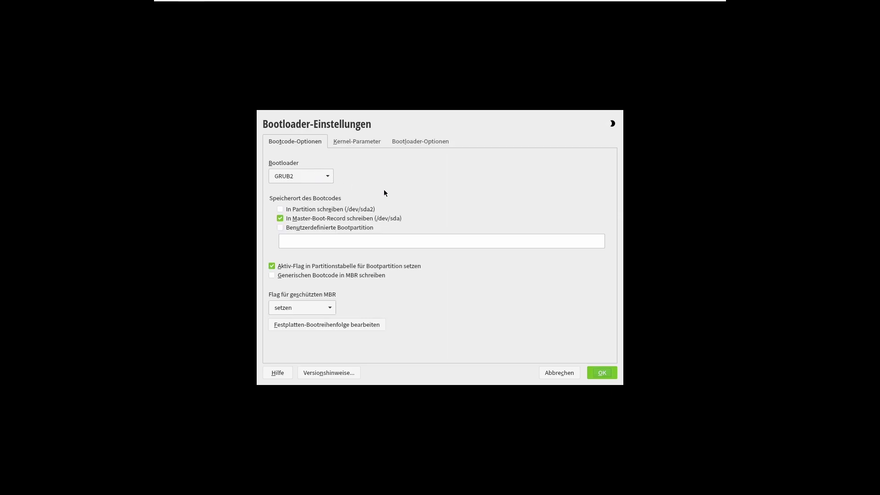
# - Review the kernel parameters, boot timeout and password protection options, and accept the bootloader settings without changing them
pyautogui.click(347, 141)
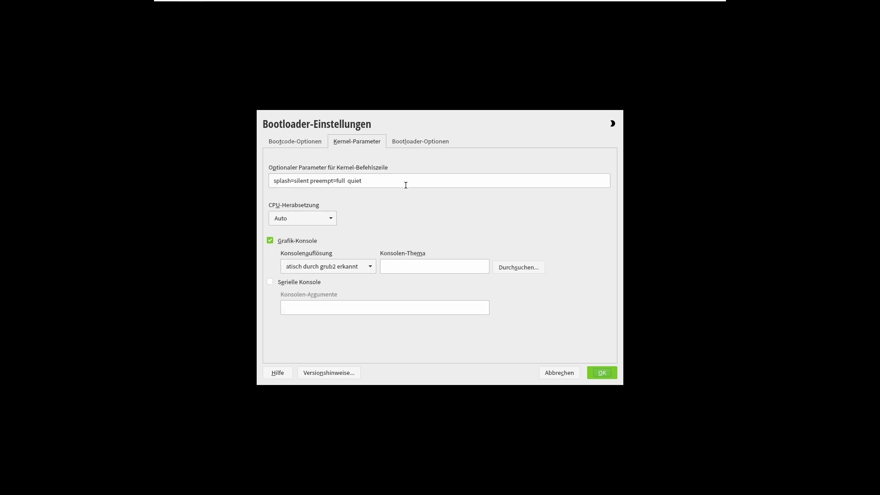
pyautogui.click(413, 142)
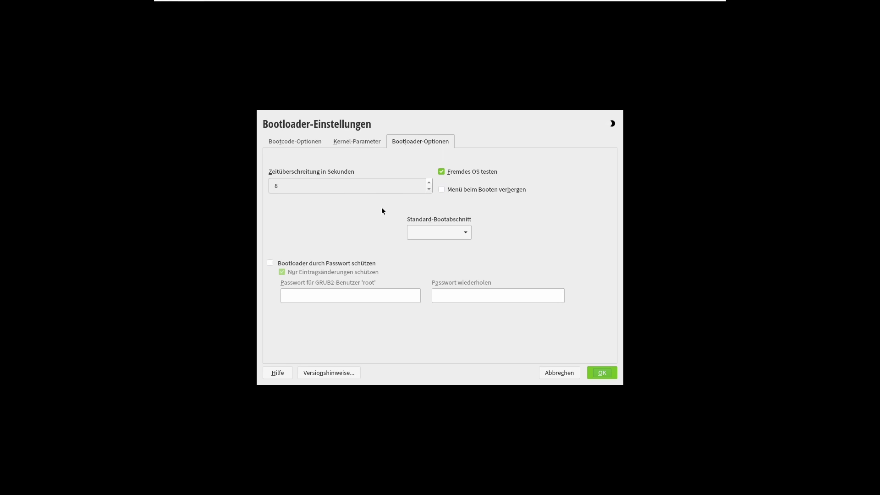
pyautogui.click(429, 183)
pyautogui.click(430, 182)
pyautogui.click(429, 189)
pyautogui.click(429, 188)
pyautogui.click(329, 228)
pyautogui.click(320, 263)
pyautogui.click(320, 264)
pyautogui.click(608, 371)
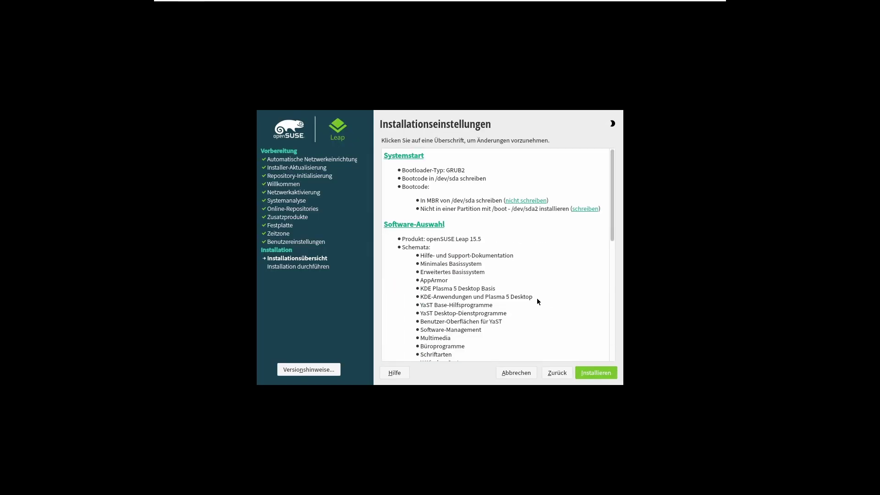
# - Look through the software patterns in the Software-Auswahl and leave without changing the selection
pyautogui.click(430, 223)
pyautogui.moveTo(382, 185); pyautogui.dragTo(392, 301)
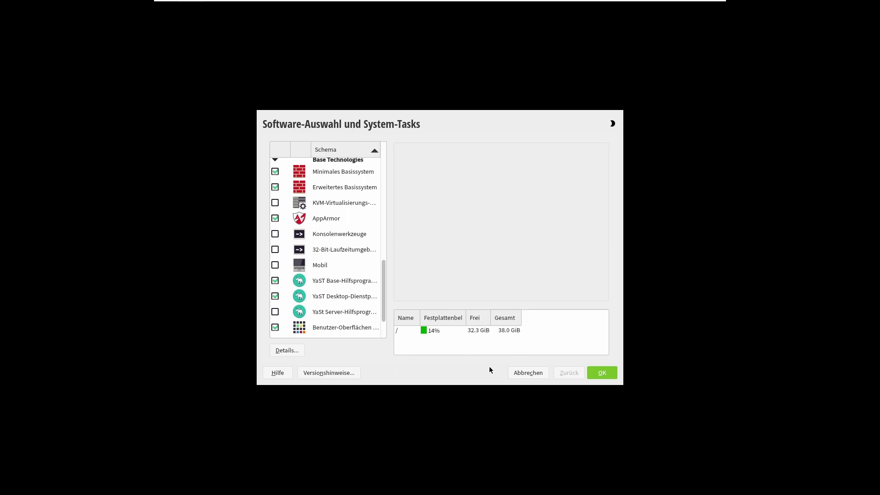
pyautogui.click(521, 372)
# - Disable the SSH service and close the SSH port in the security configuration, keeping CPU-Herabsetzung on Auto and AppArmor as the security module
pyautogui.moveTo(608, 233); pyautogui.dragTo(602, 347)
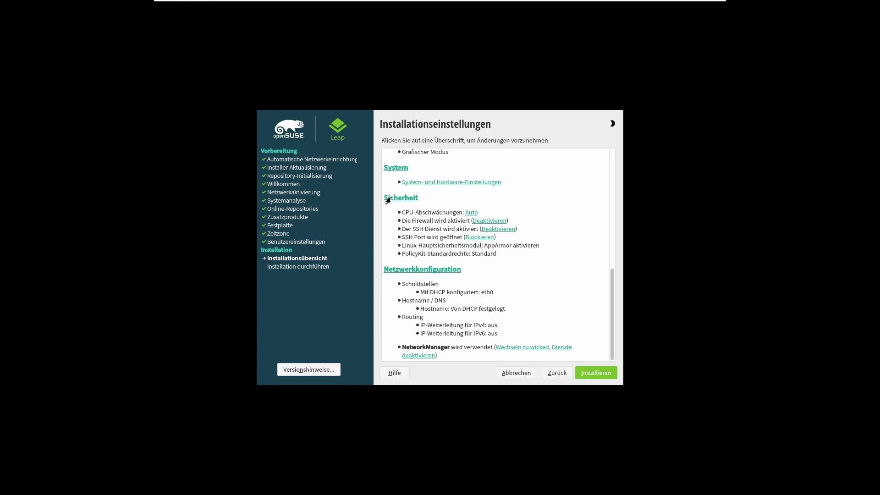
pyautogui.click(387, 200)
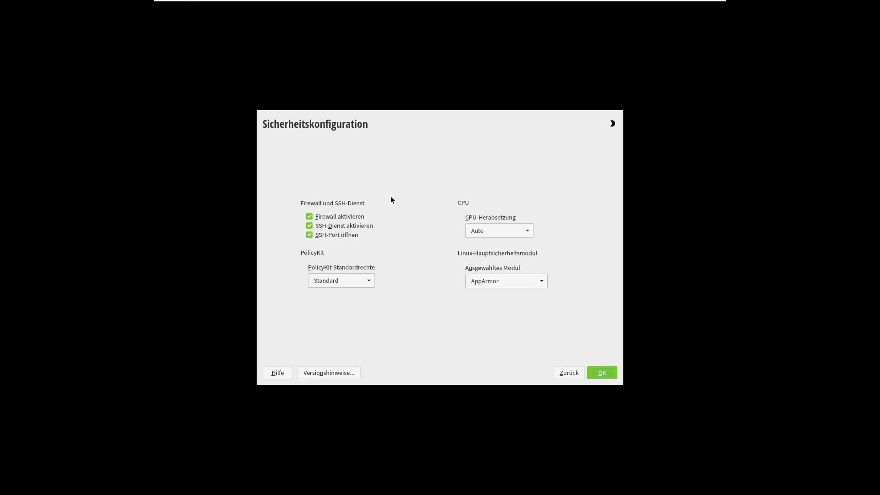
pyautogui.click(523, 236)
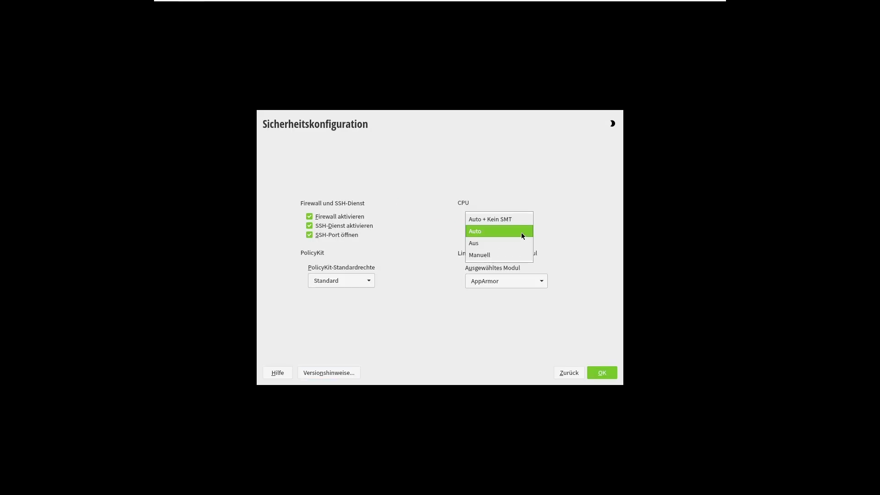
pyautogui.click(549, 228)
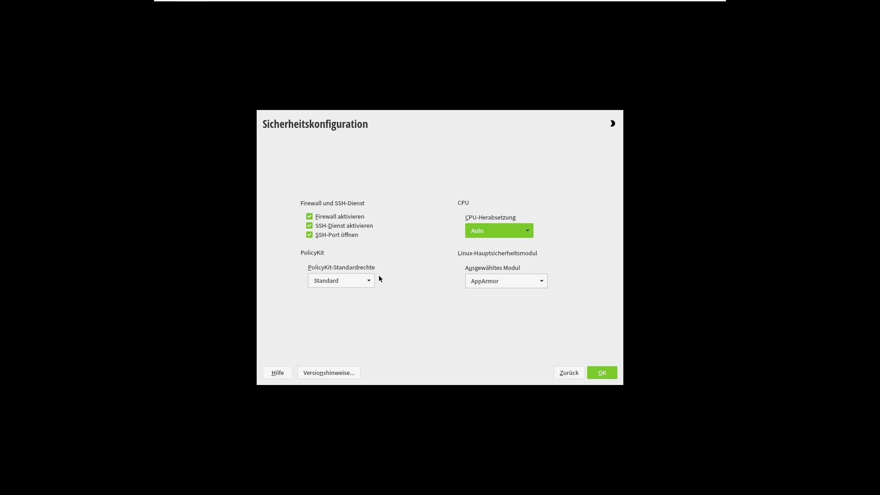
pyautogui.click(343, 229)
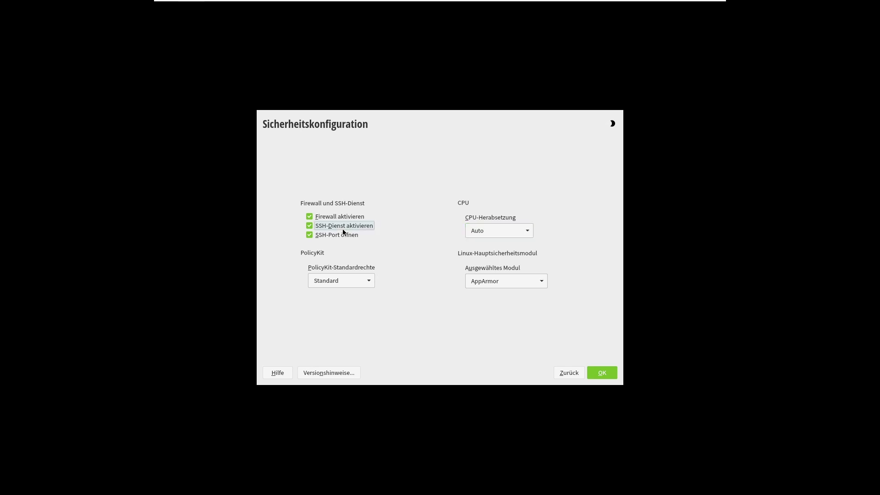
pyautogui.click(331, 234)
pyautogui.click(538, 282)
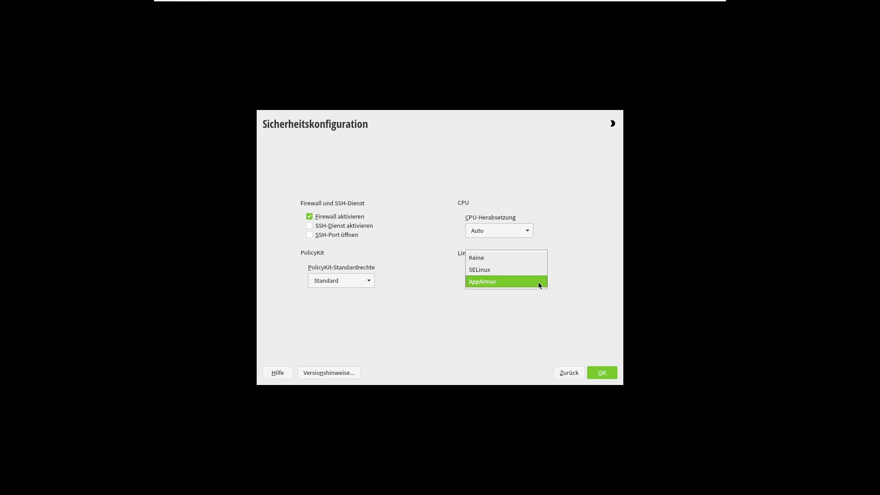
pyautogui.click(525, 275)
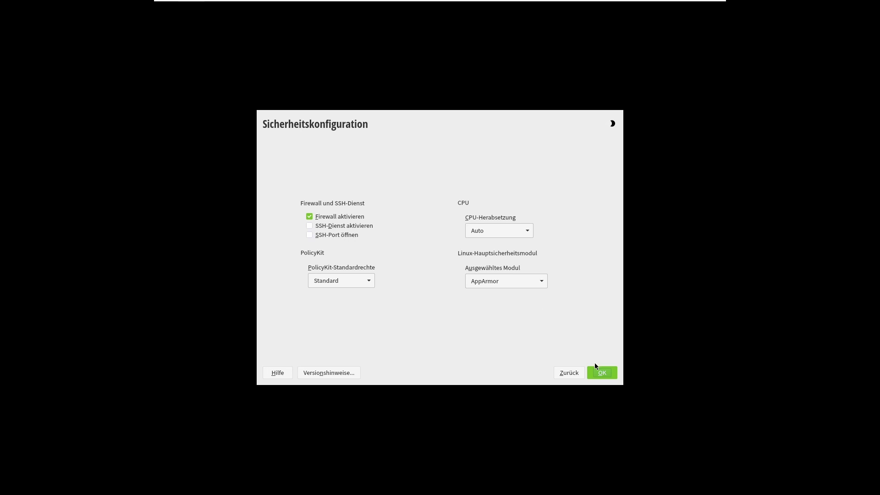
pyautogui.click(600, 373)
# - Review the interface overview, Hostname/DNS and routing in the network configuration, and go back without changes
pyautogui.scroll(-10, 549, 318)
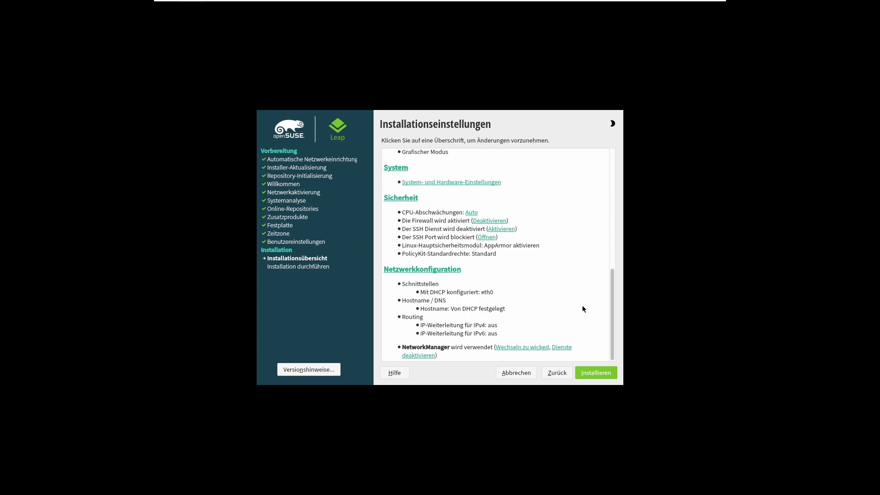
pyautogui.click(410, 269)
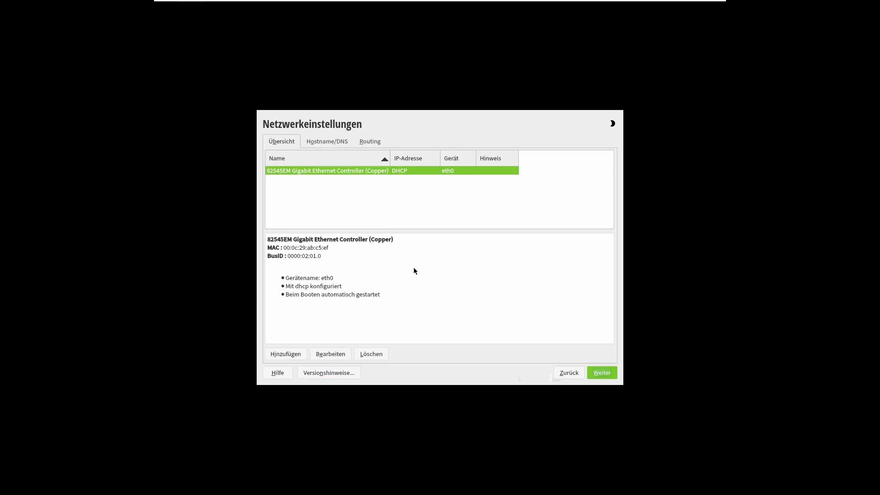
pyautogui.click(339, 141)
pyautogui.click(372, 143)
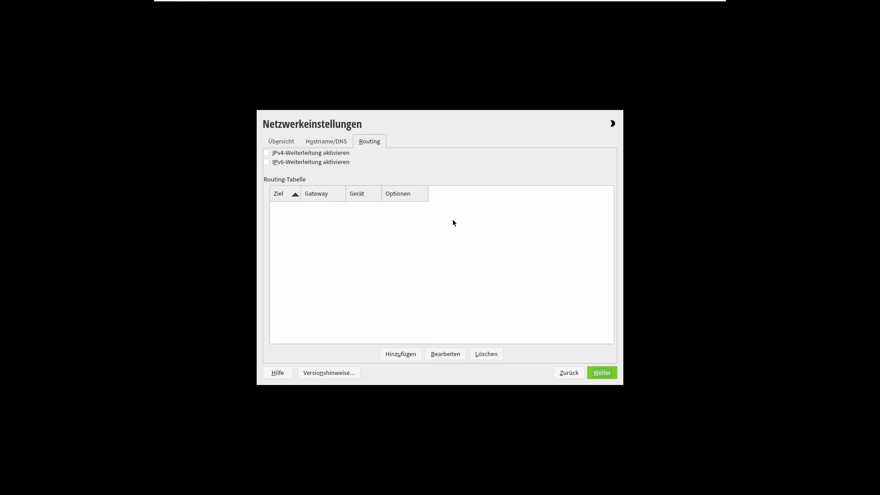
pyautogui.click(562, 373)
# - Start and confirm the installation, and restart the system right away once it has finished
pyautogui.click(600, 374)
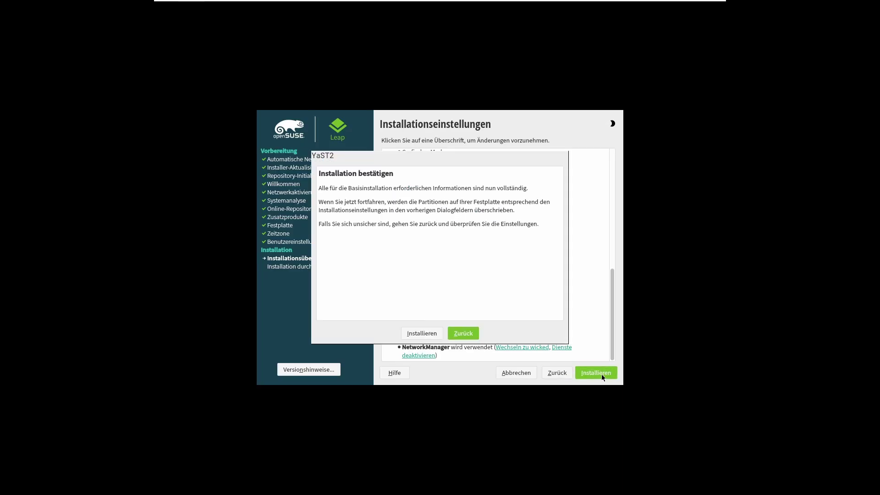
pyautogui.click(420, 337)
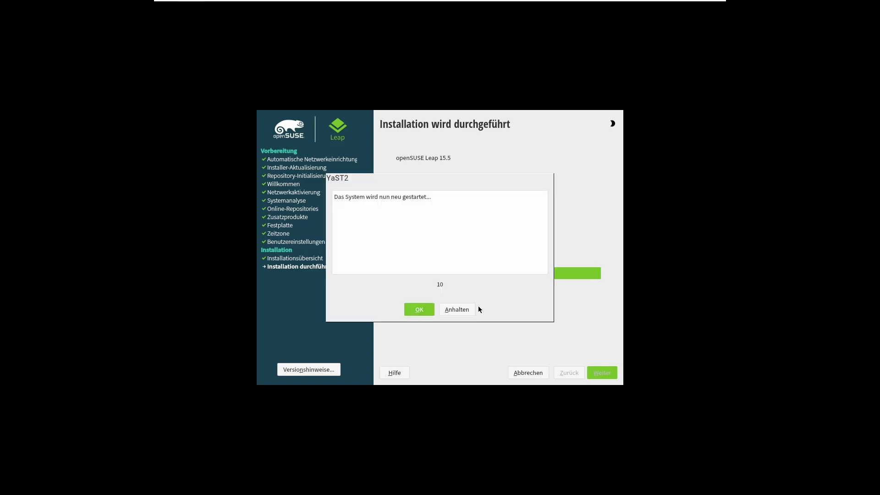
pyautogui.click(432, 264)
pyautogui.click(426, 314)
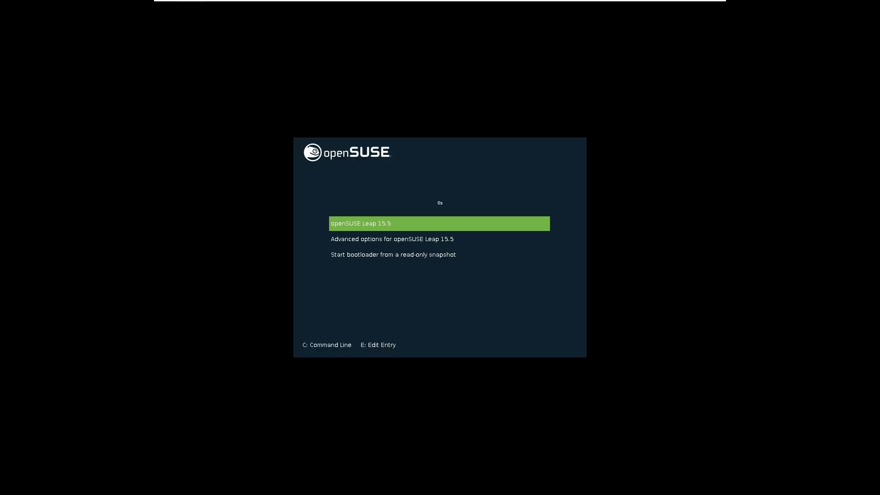
# - Boot the openSUSE Leap 15.5 entry, and move the Willkommen window towards the middle of the desktop before closing it
pyautogui.press('Down')
pyautogui.press('Up')
pyautogui.press('Return')
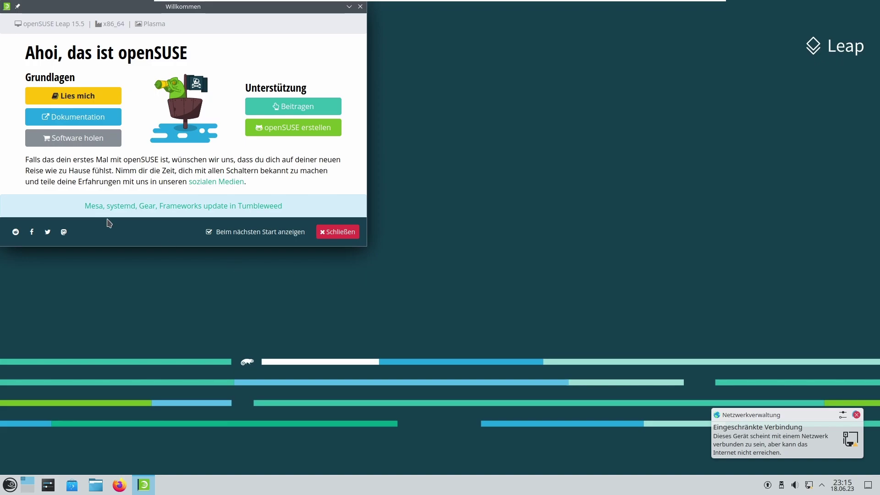
pyautogui.moveTo(44, 10); pyautogui.dragTo(369, 85)
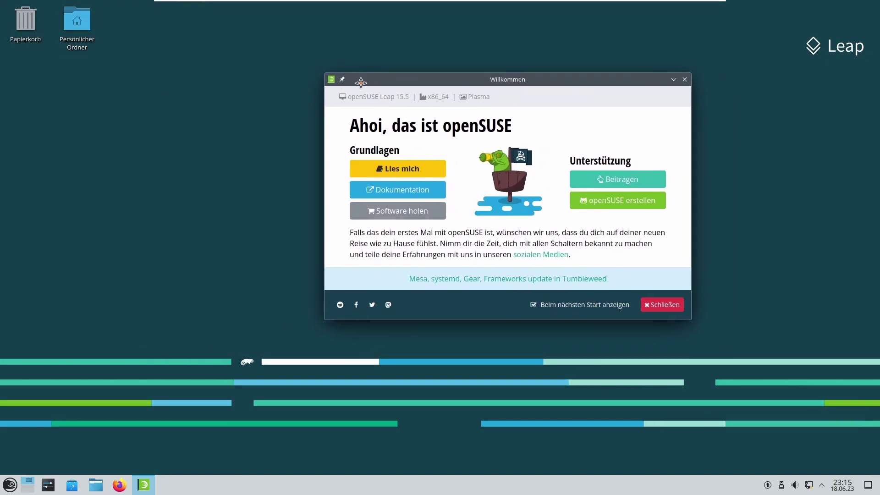
pyautogui.click(662, 305)
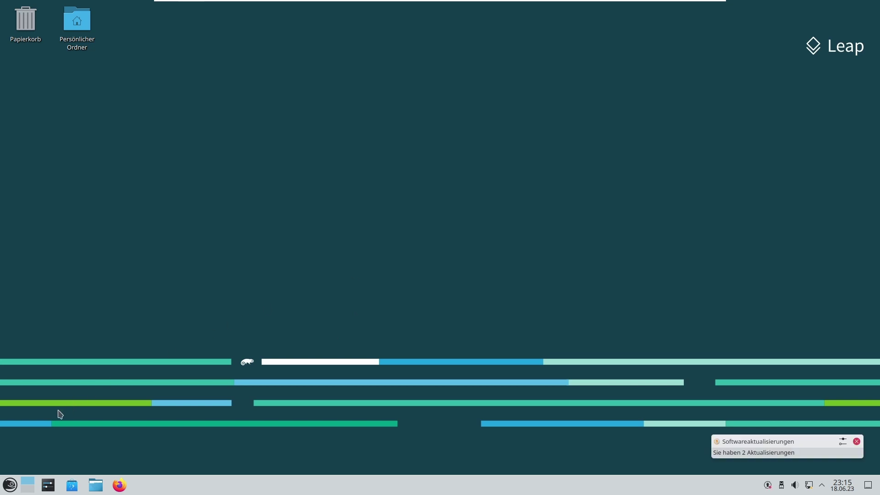
# - Search the applications for "sys", view the system details in Infozentrum, and close it
pyautogui.click(9, 490)
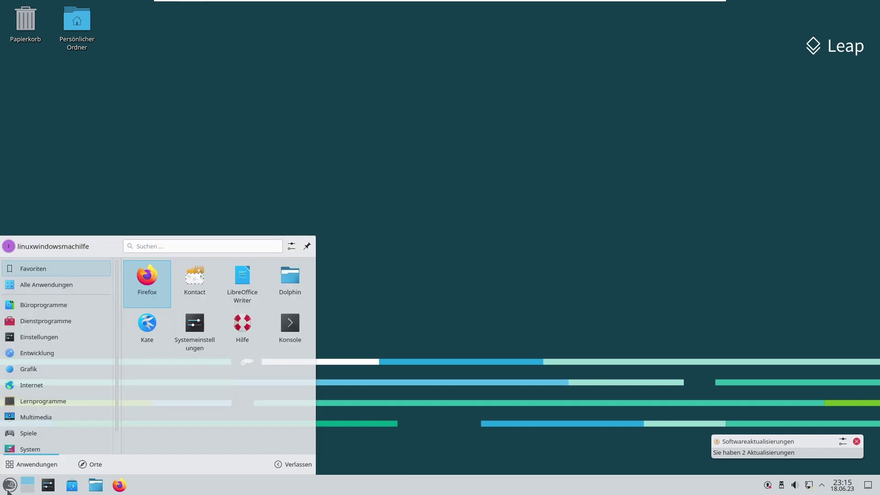
pyautogui.write('sys')
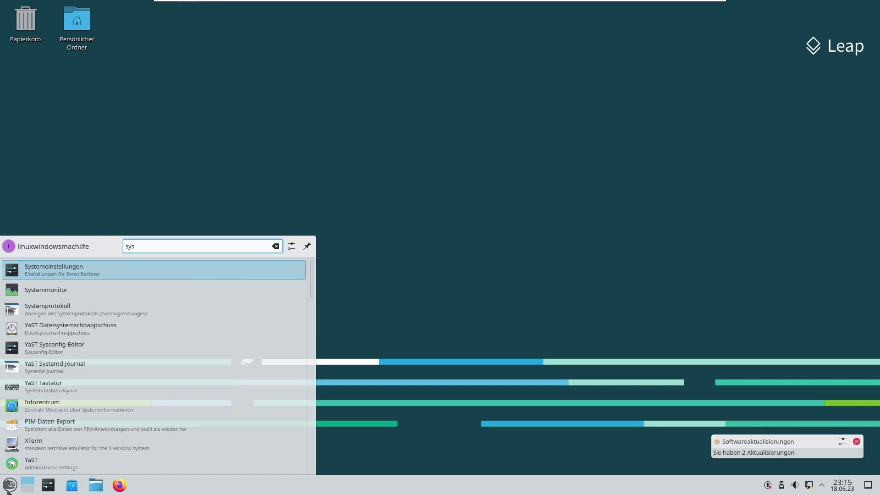
pyautogui.click(75, 405)
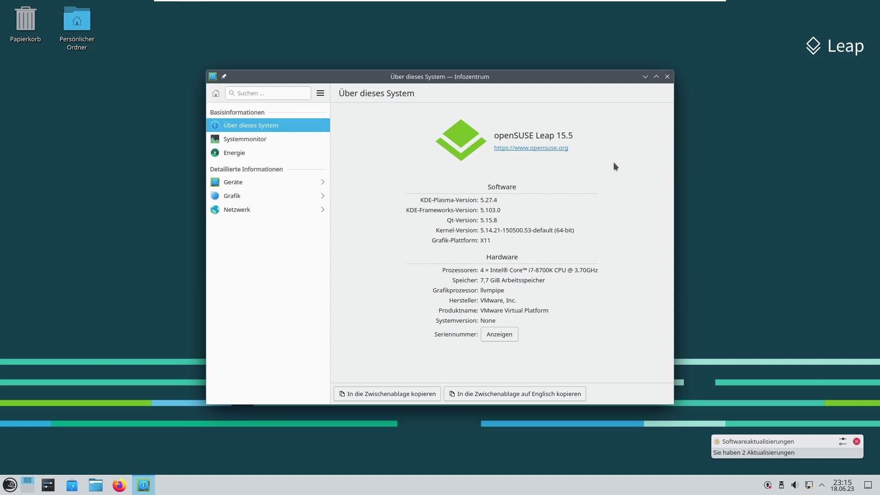
pyautogui.click(667, 77)
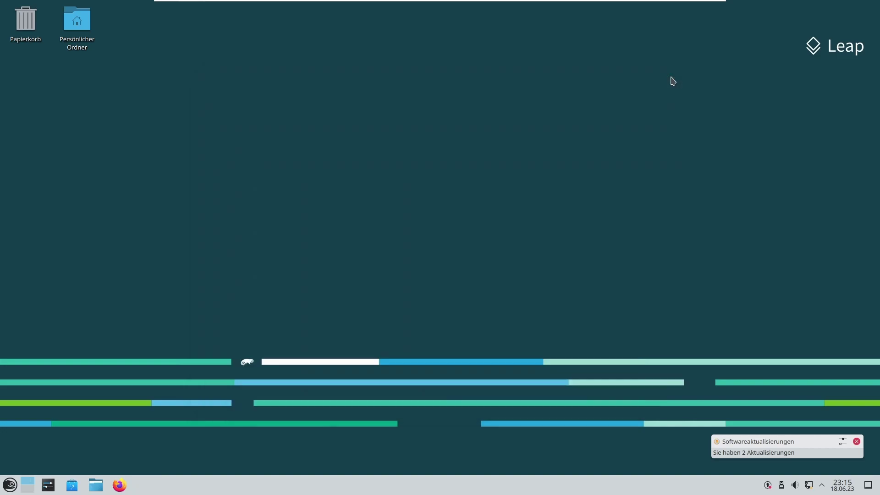